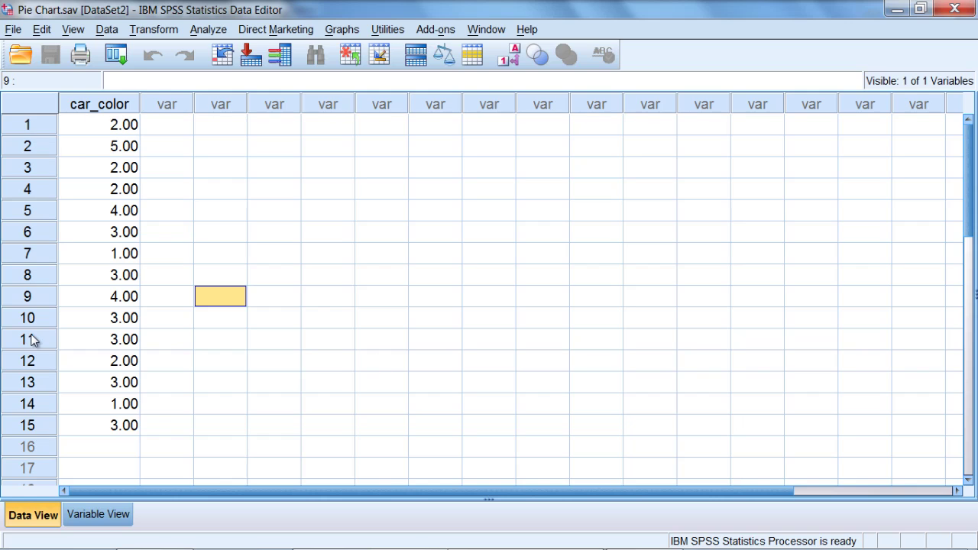
Show car_color as colour names (White, Green, Red, Blue, Black) instead of numeric codes.
click(29, 432)
drag(29, 432, 16, 122)
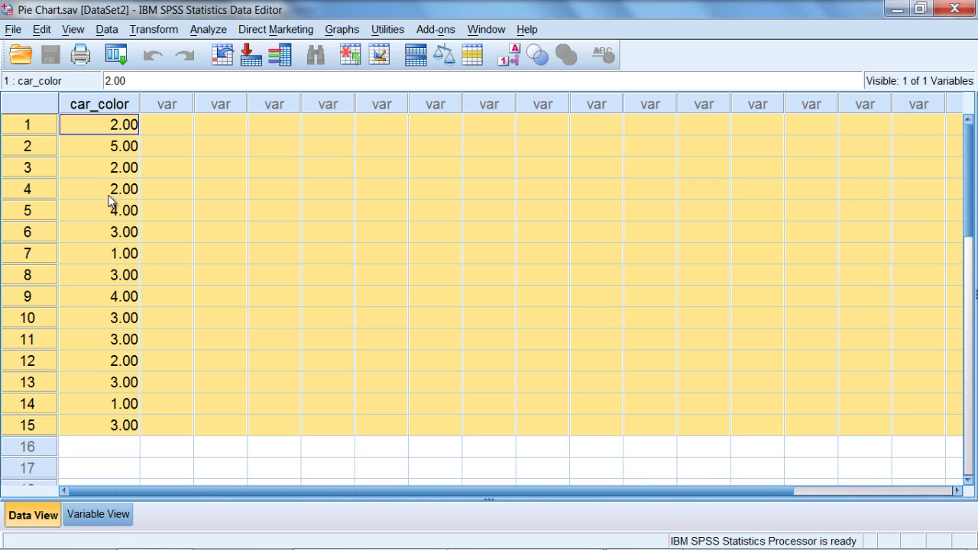
click(271, 187)
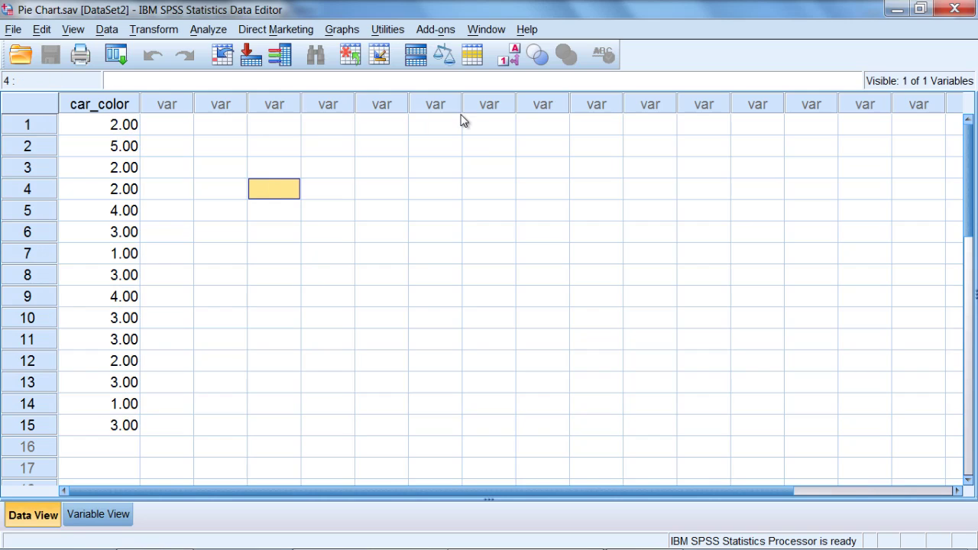
click(508, 58)
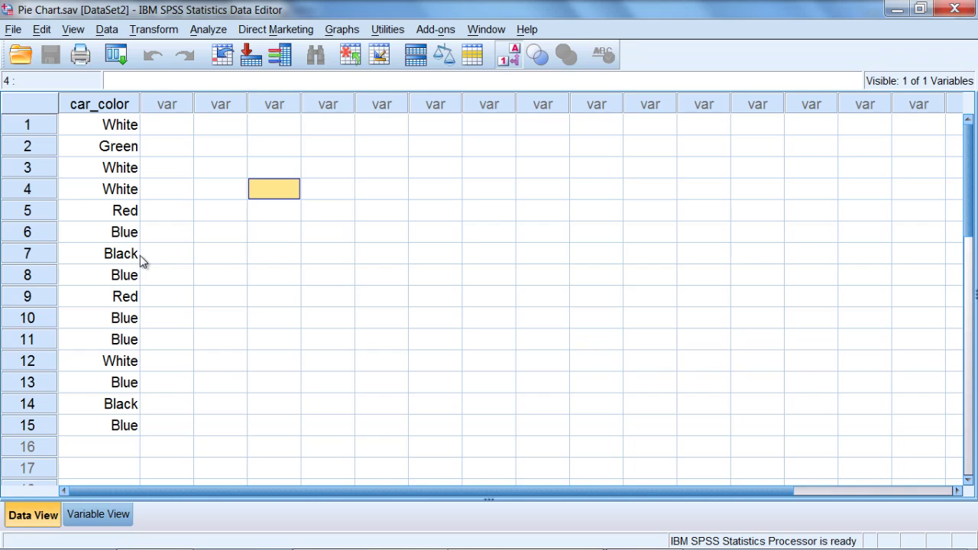
click(272, 256)
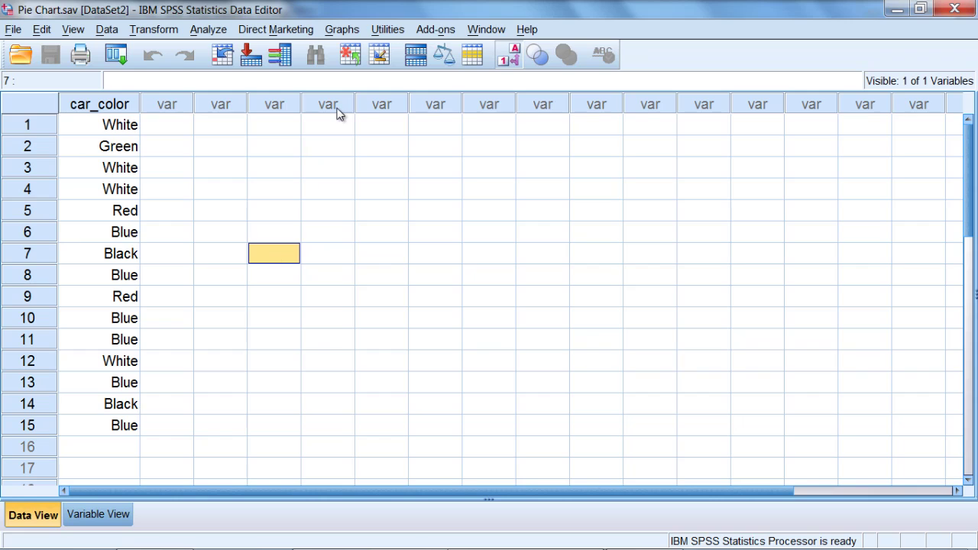
Create a legacy pie chart sliced by car_color, with slices showing % of cases.
click(345, 35)
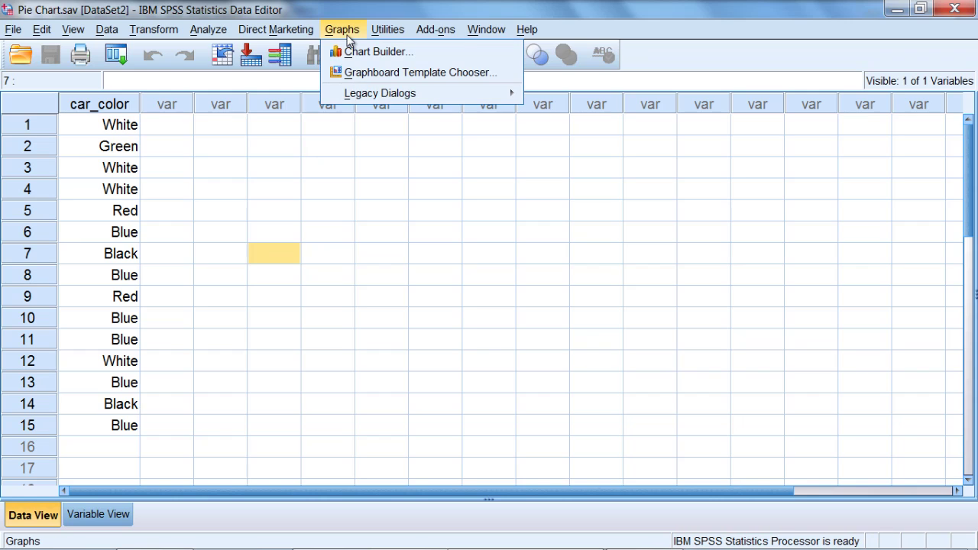
mouse_move(380, 93)
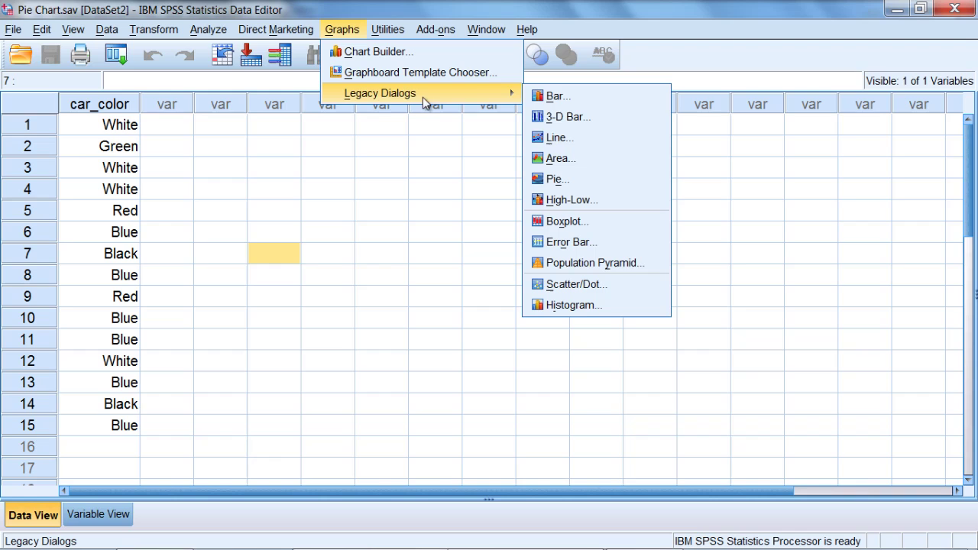
click(578, 182)
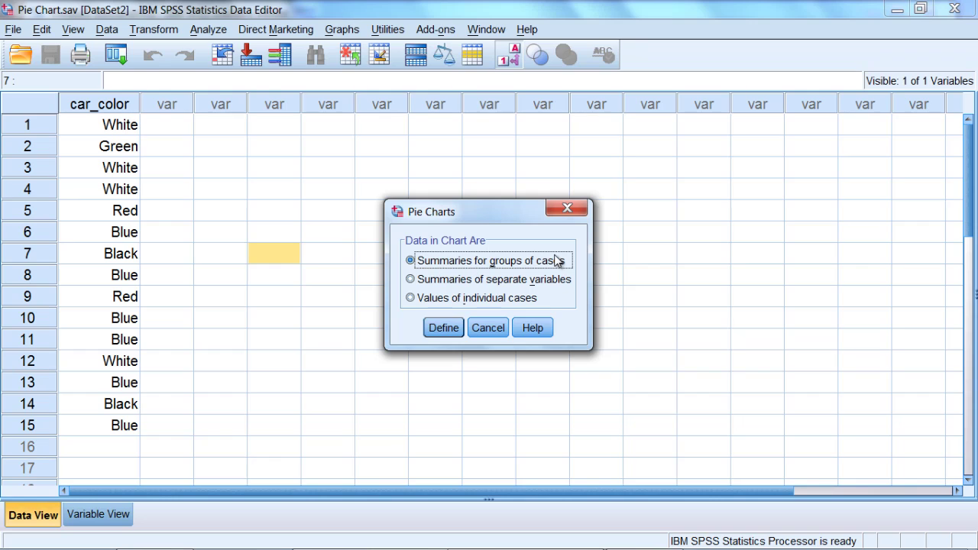
click(447, 328)
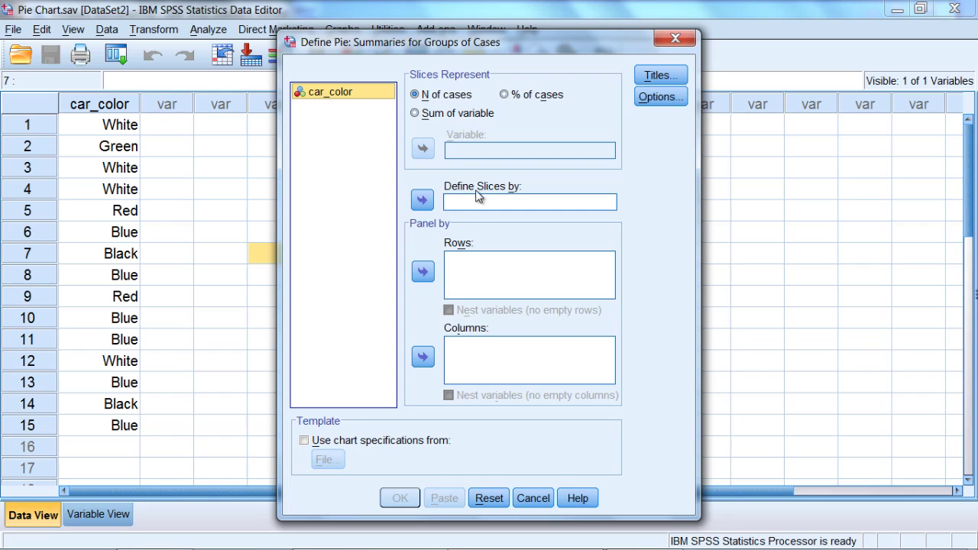
click(422, 200)
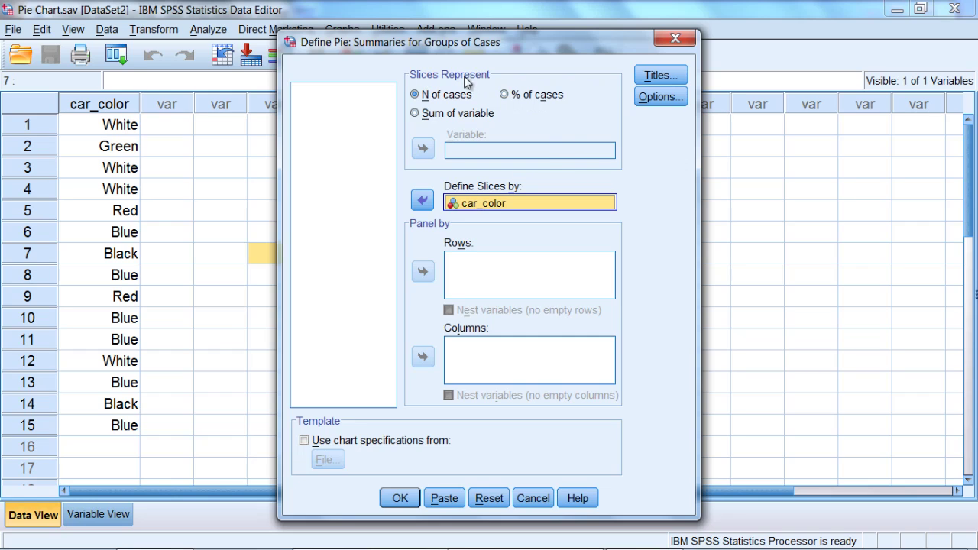
click(505, 96)
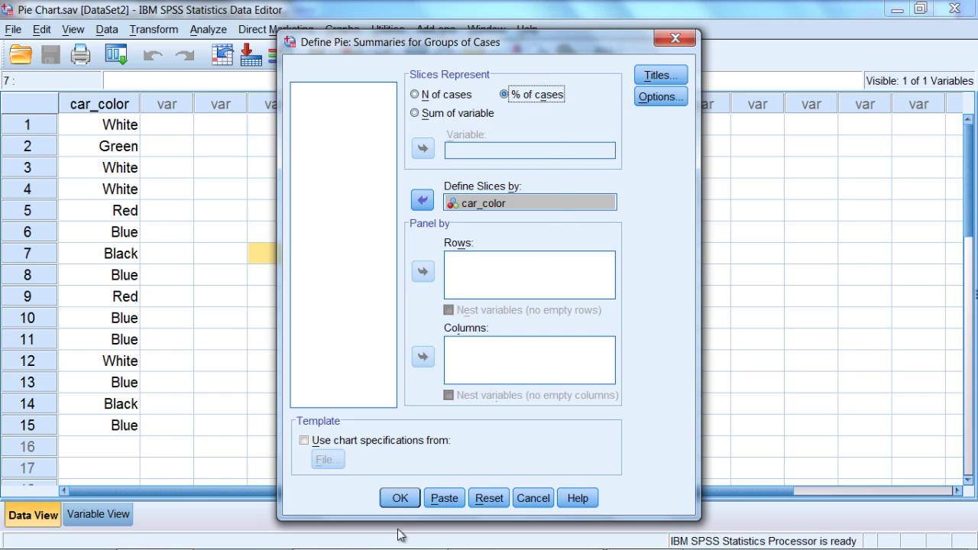
click(400, 497)
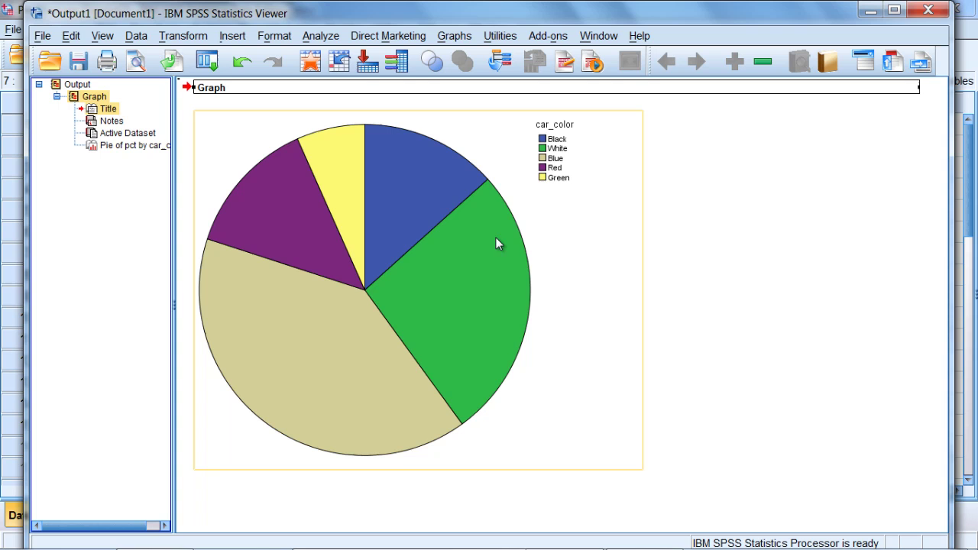
Open the pie chart in the Chart Editor and add percentage data labels to the slices.
double_click(462, 241)
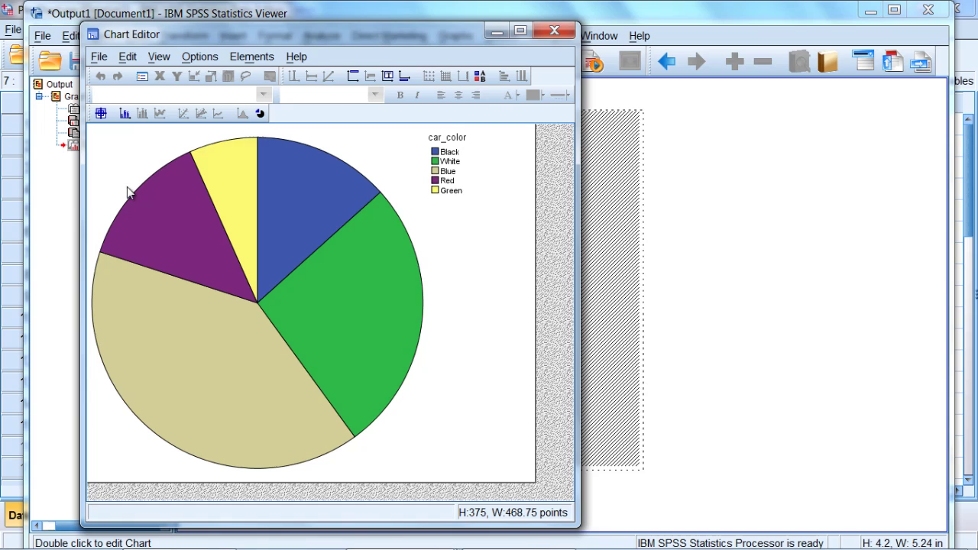
click(125, 118)
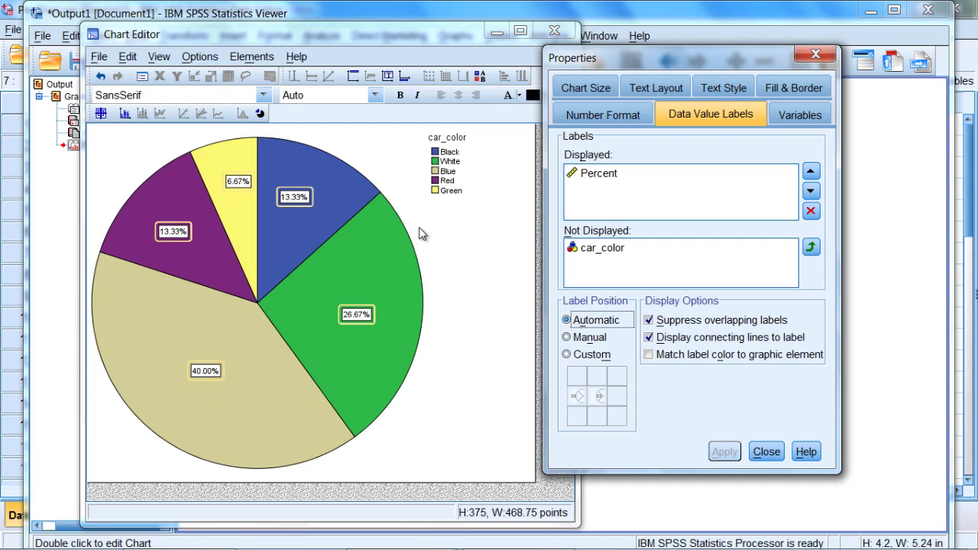
click(587, 255)
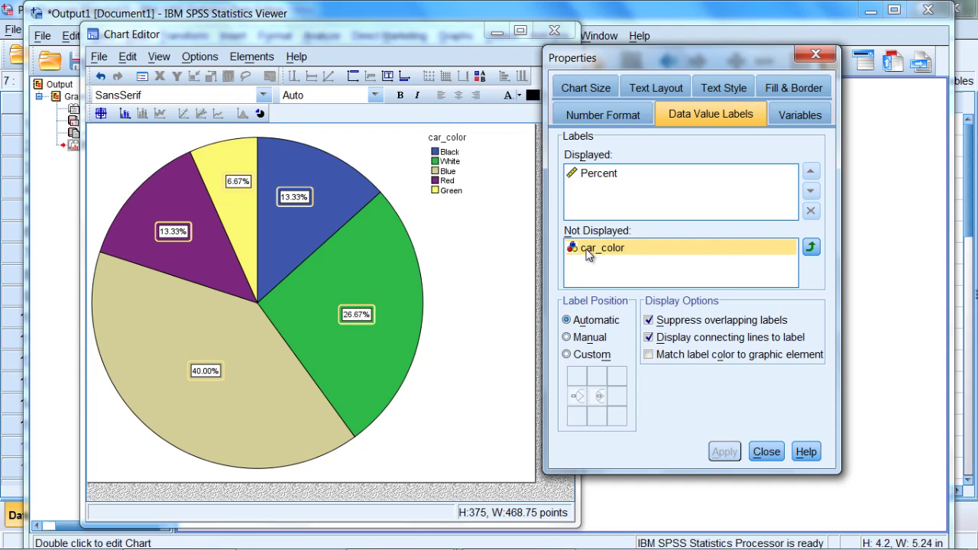
click(811, 250)
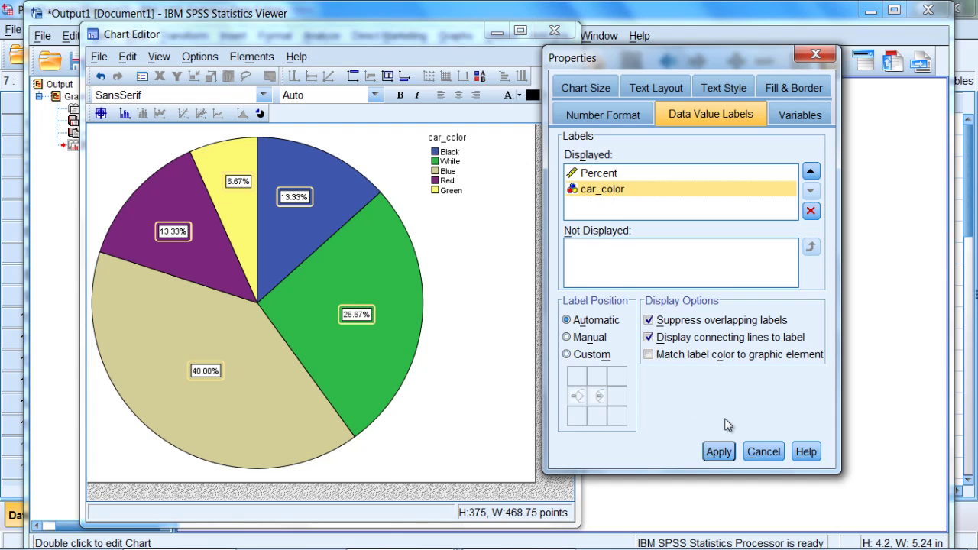
click(716, 453)
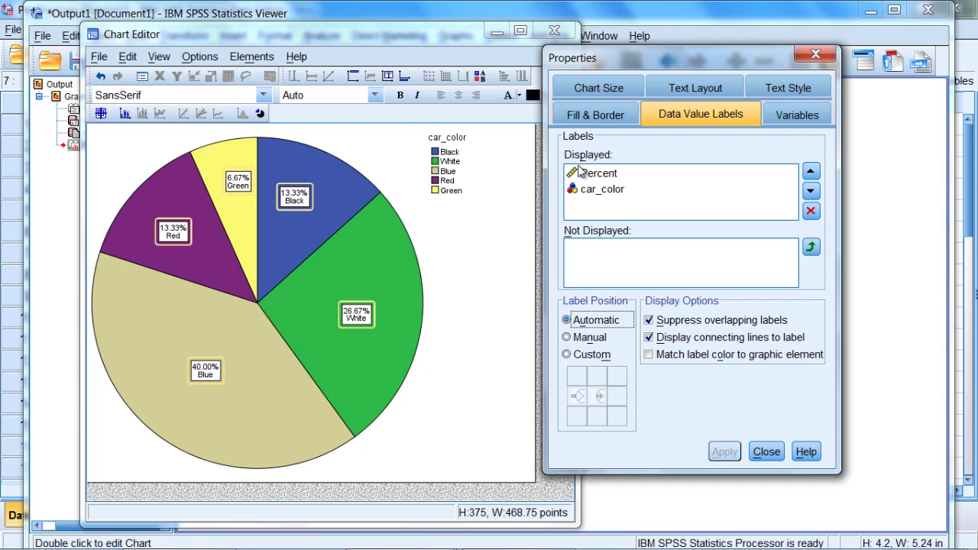
click(601, 190)
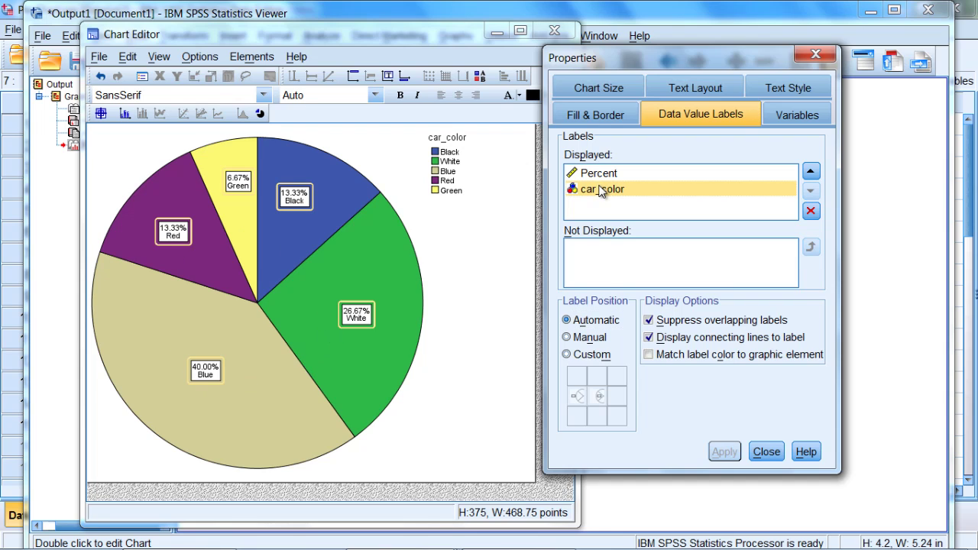
click(811, 212)
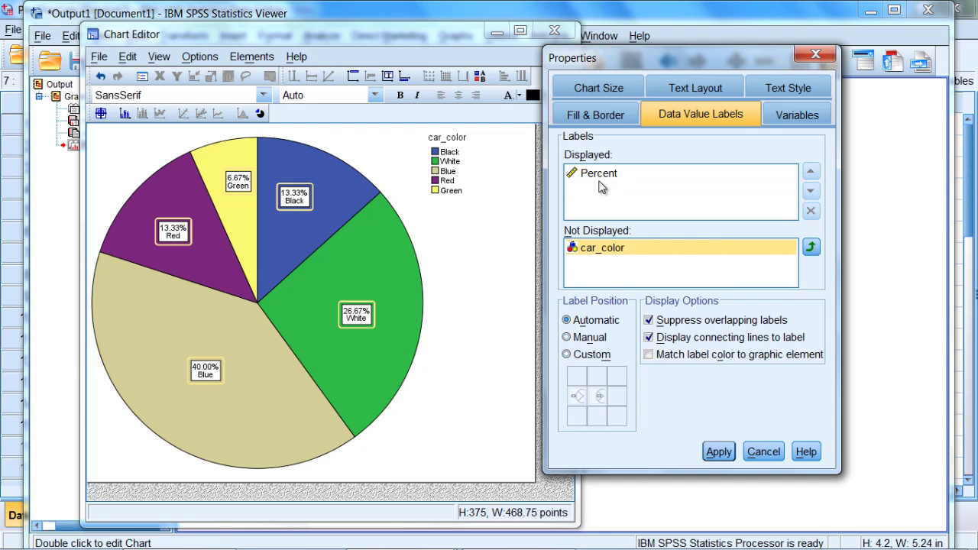
click(710, 452)
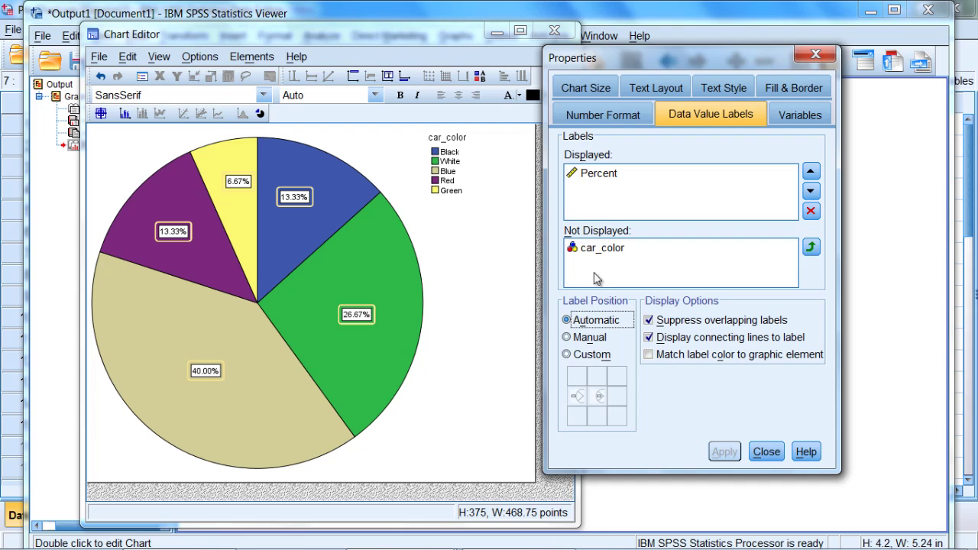
Use a custom label position to place the percentage labels outside the slices.
click(579, 356)
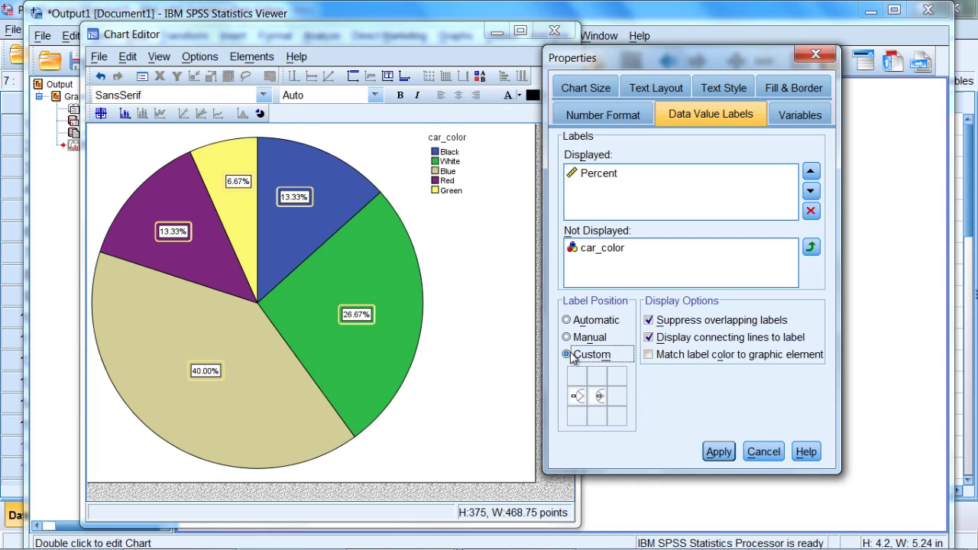
click(576, 397)
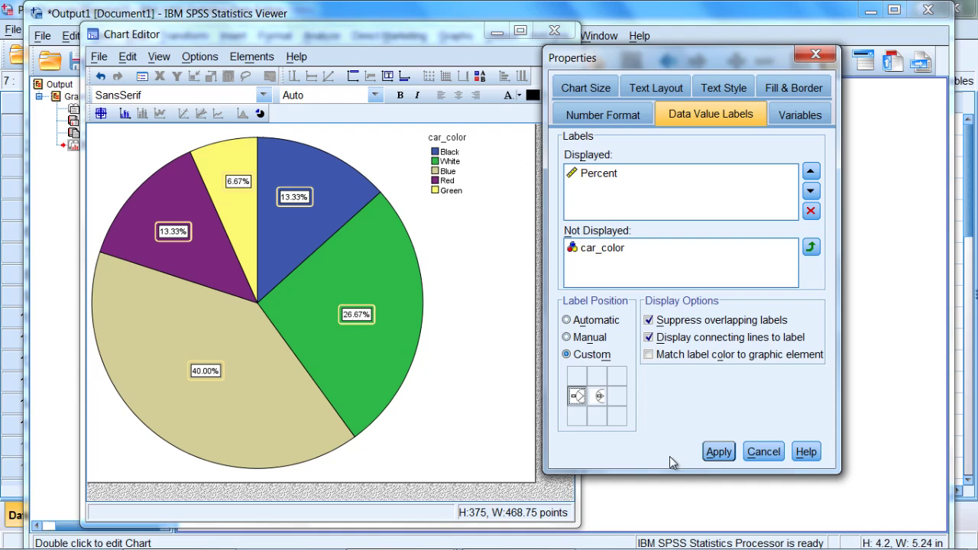
click(711, 454)
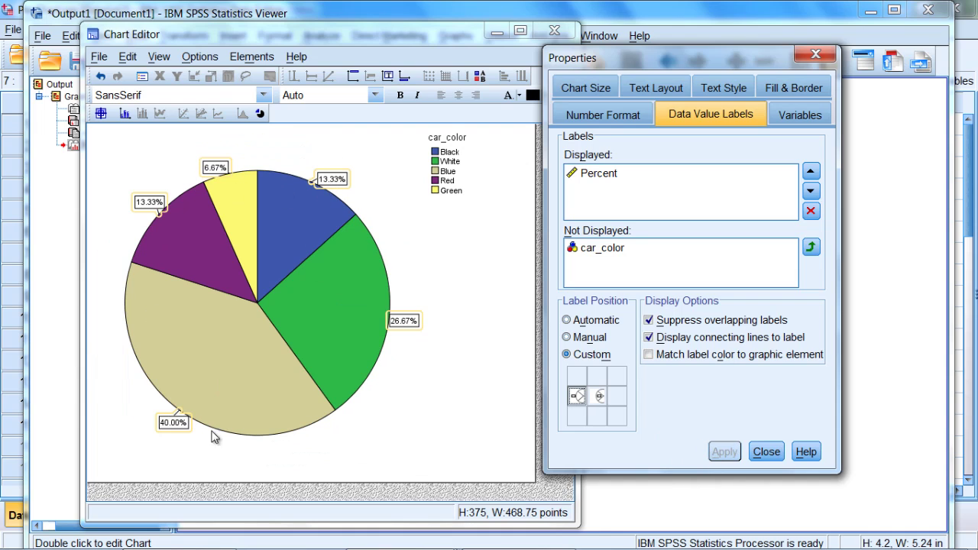
Drag the 26.67% label outward, then set labels back to Automatic placement inside slices.
click(408, 320)
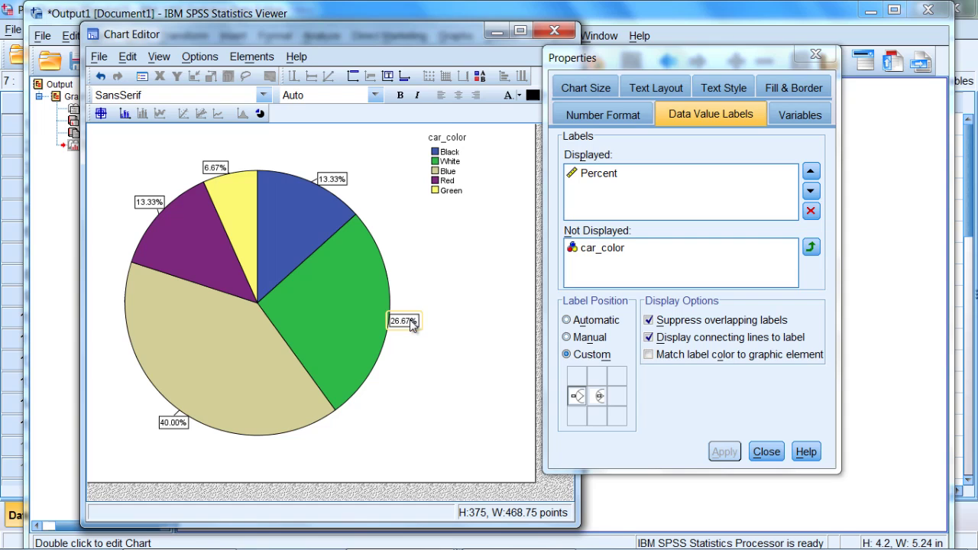
drag(409, 324, 420, 334)
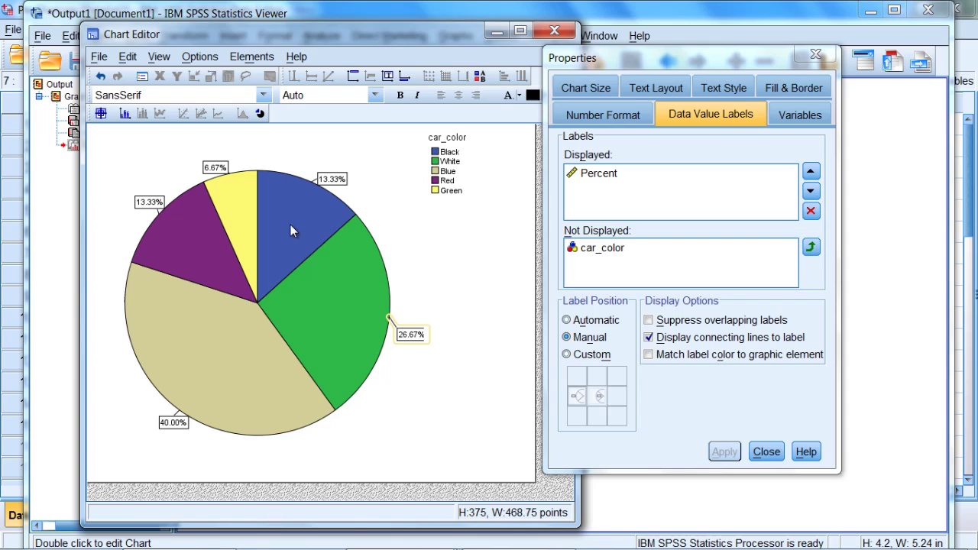
click(571, 320)
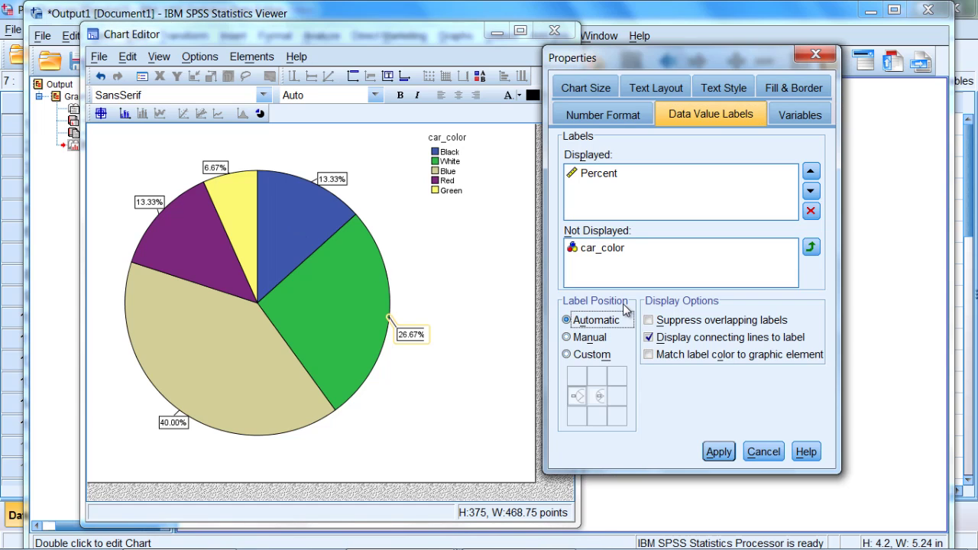
click(718, 452)
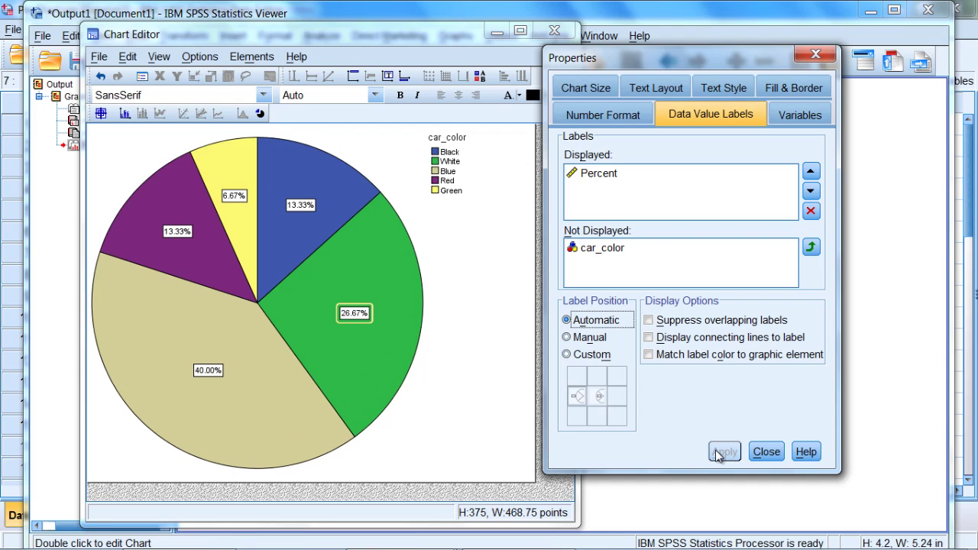